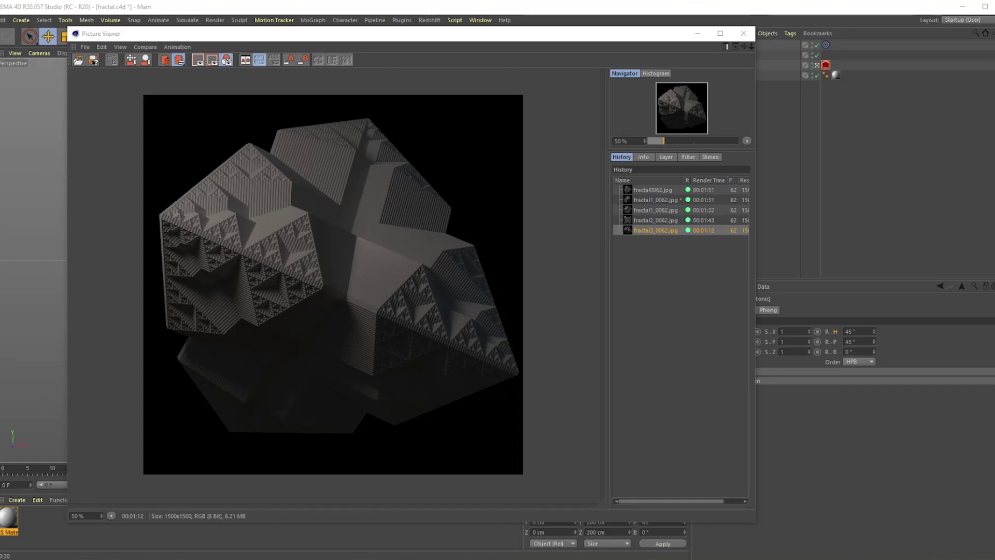
Review the fractal2_0062, both fractal1_0062 and cube renders in the Picture Viewer history, then close it
left_click(647, 220)
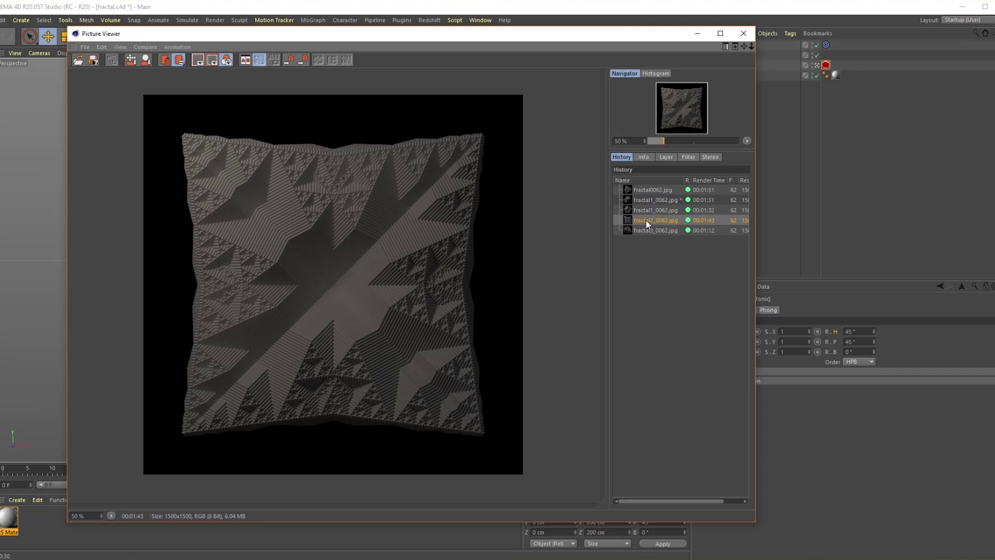
left_click(649, 210)
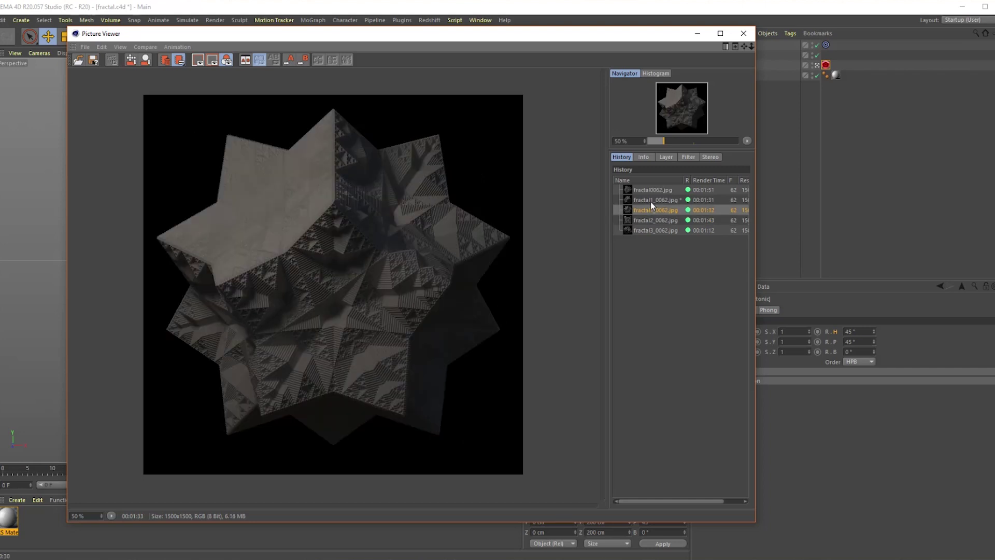
left_click(651, 201)
left_click(650, 190)
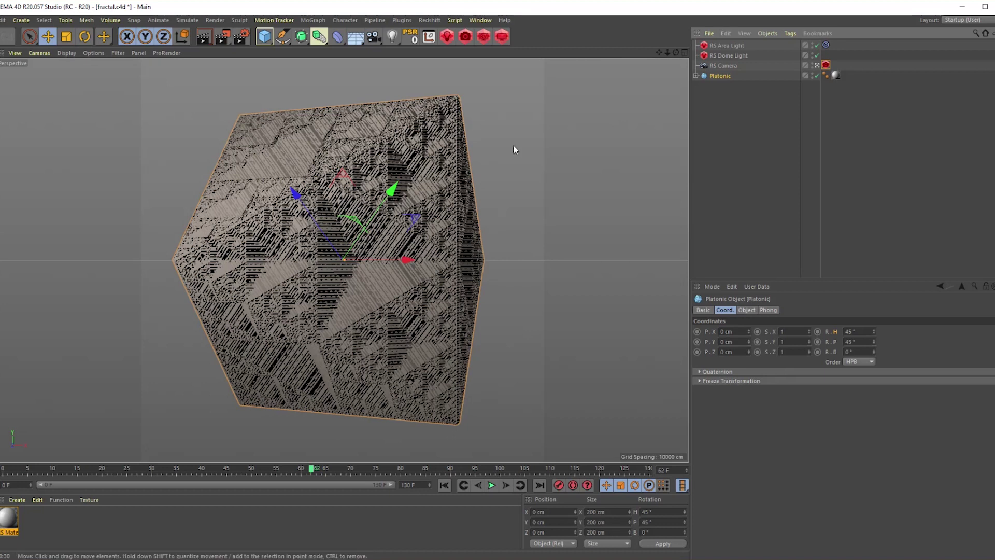
Replace the old Platonic object with a new Platonic primitive
key("Delete")
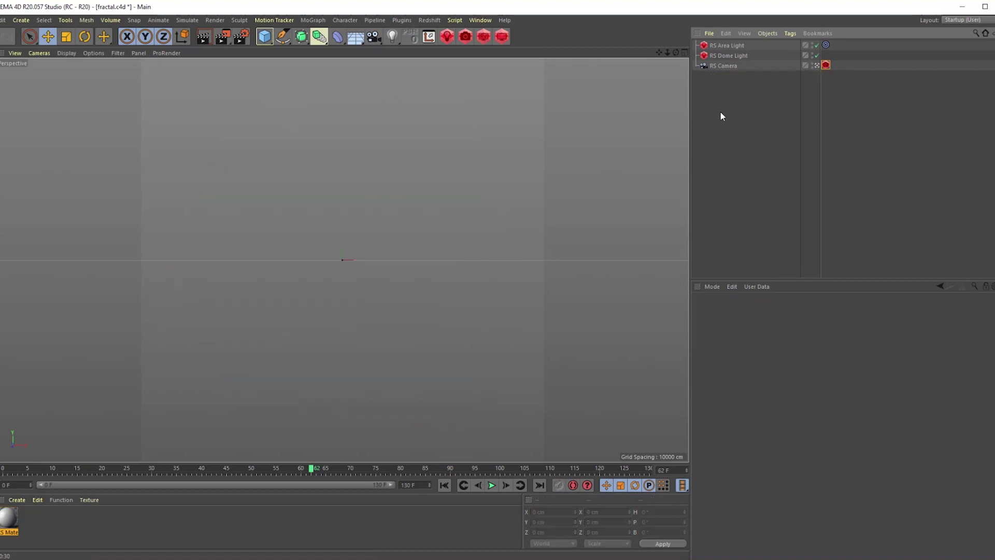
left_click(265, 36)
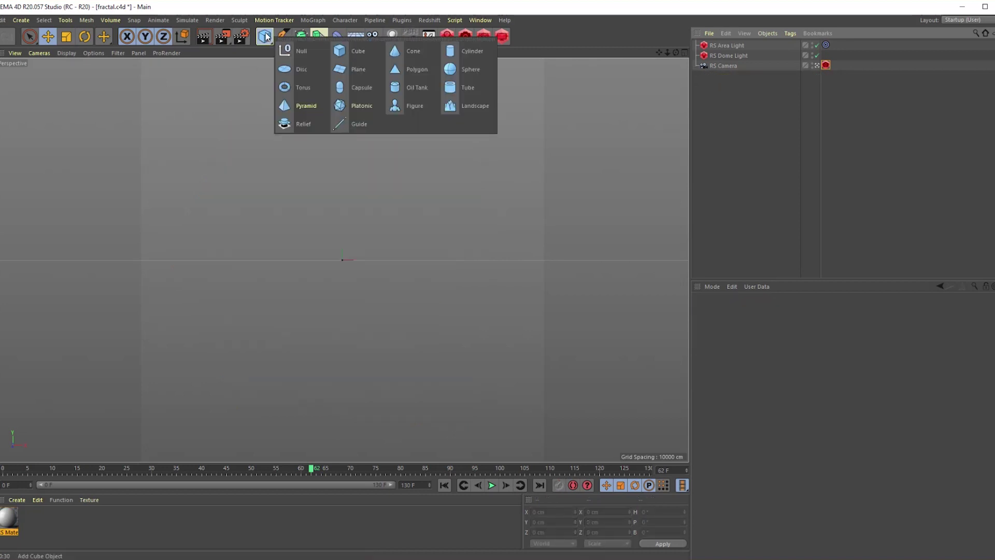
left_click(355, 104)
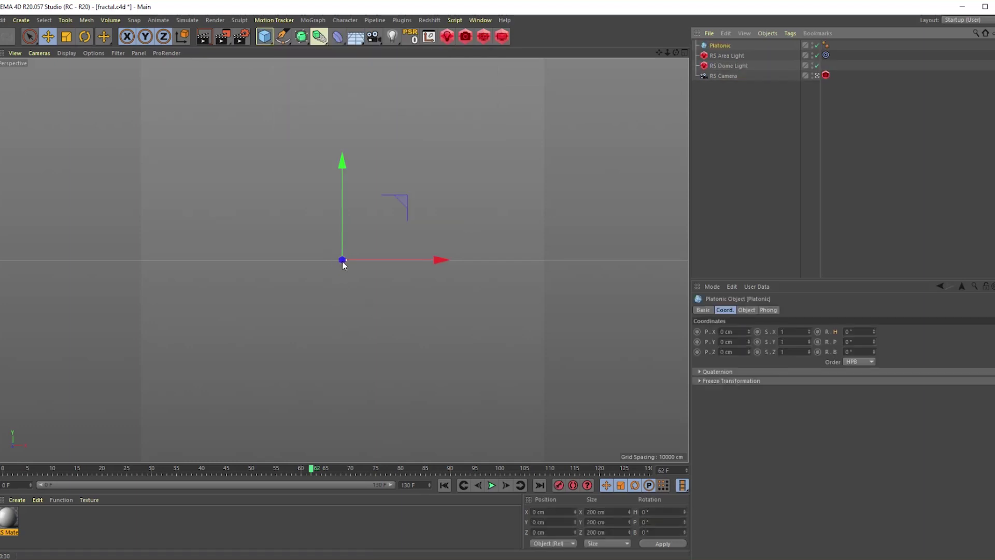
Disable the RS Camera and frame the new Platonic from a lower angle
left_click(818, 76)
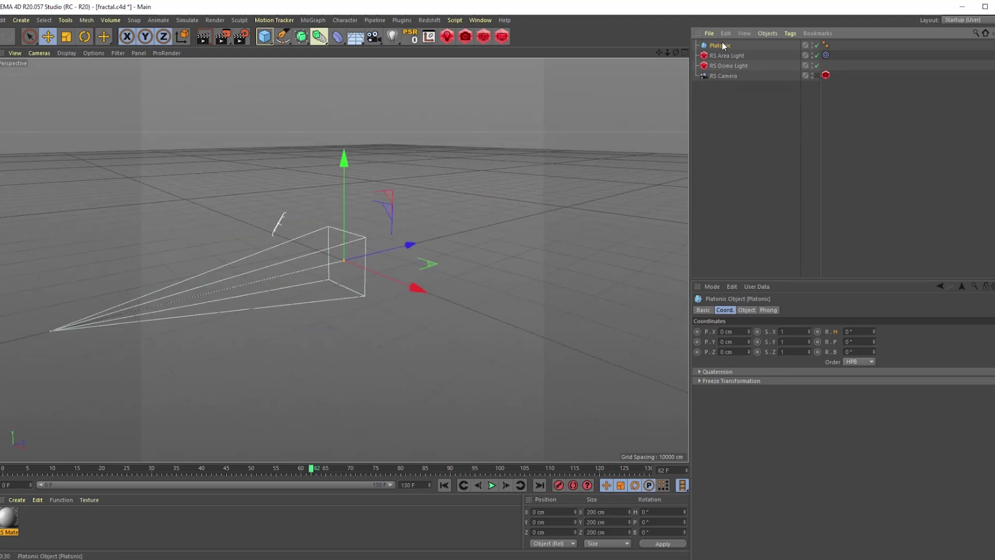
key("o")
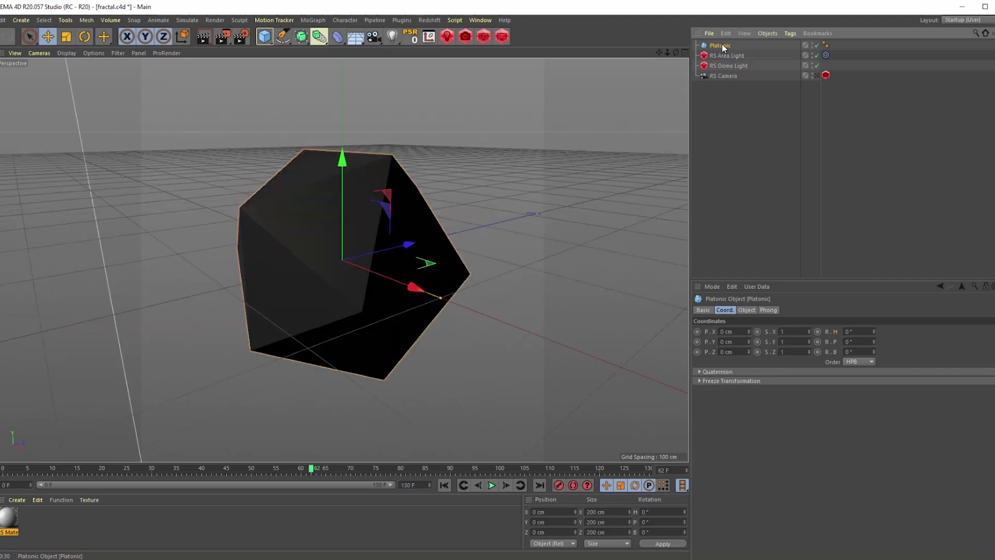
left_click(668, 53)
left_click_drag(667, 53, 722, 98)
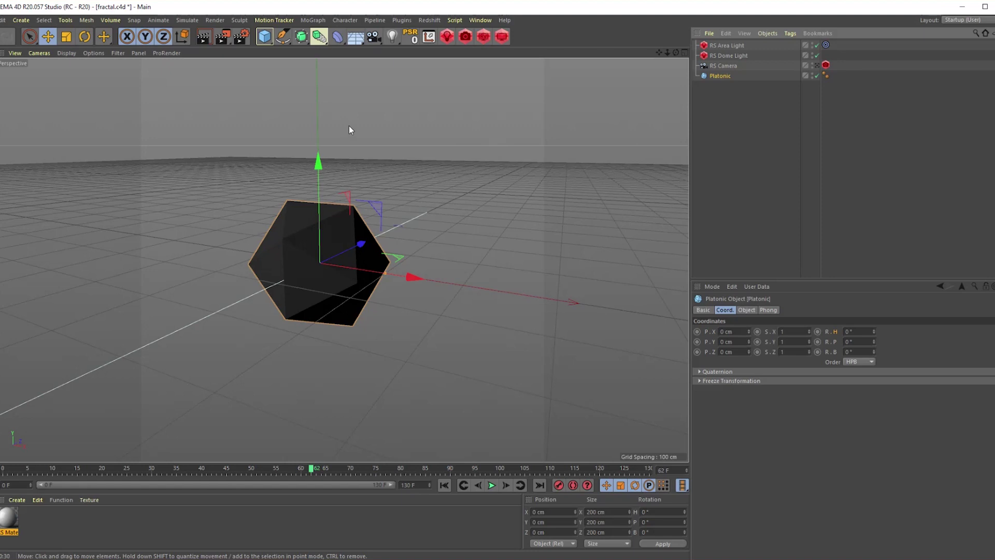
Add a MoExtrude deformer as a child of the Platonic object
left_click(314, 20)
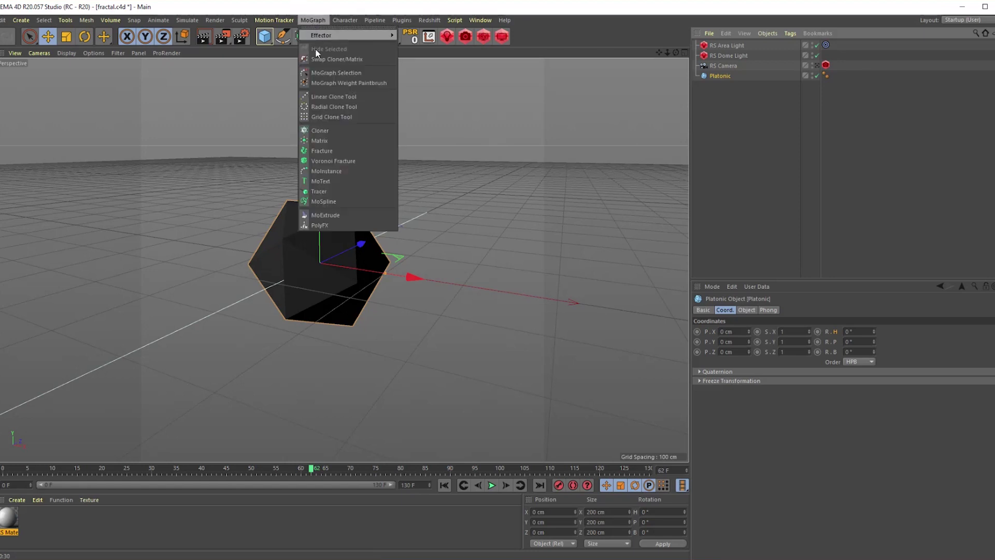
left_click(326, 215)
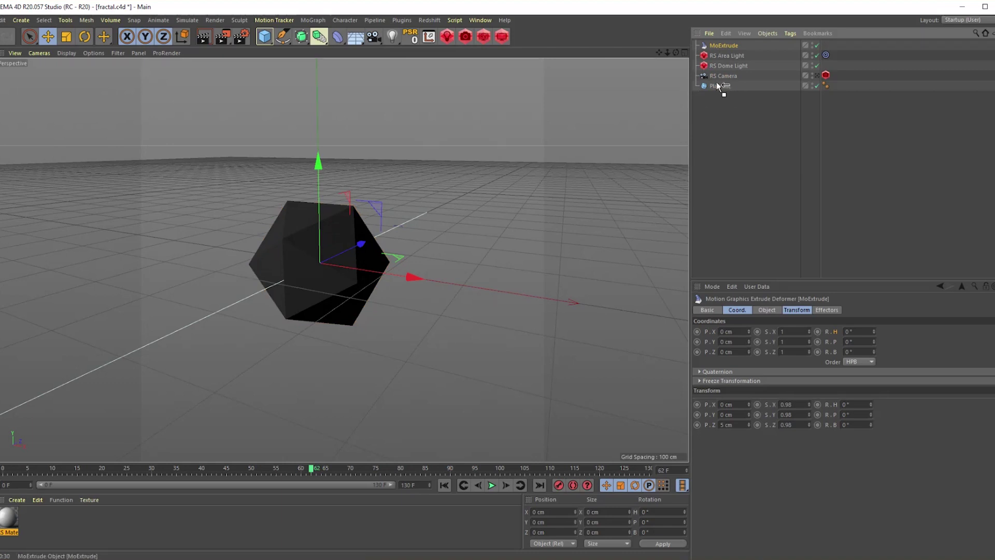
left_click_drag(718, 84, 720, 87)
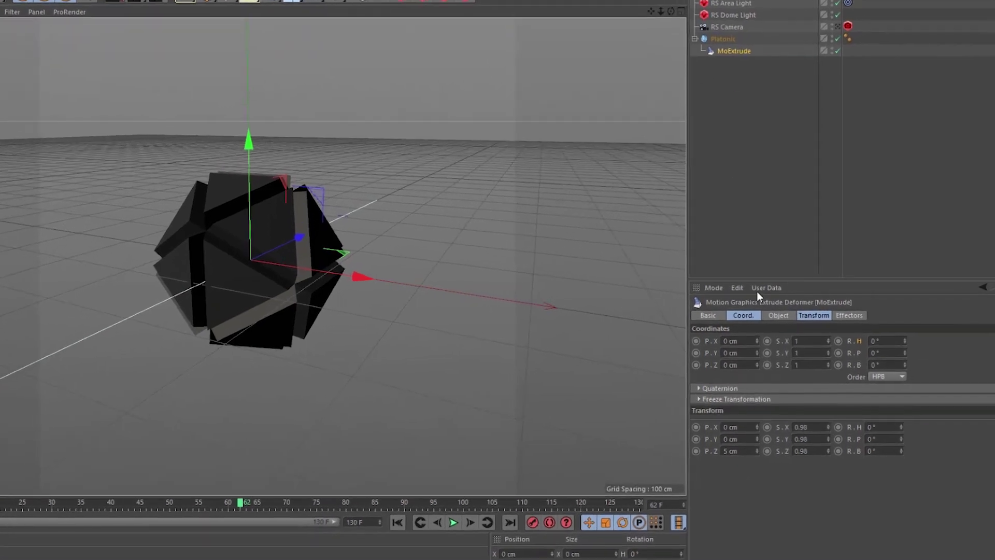
Enlarge the Attribute Manager to show more of MoExtrude's settings
left_click_drag(762, 281, 765, 153)
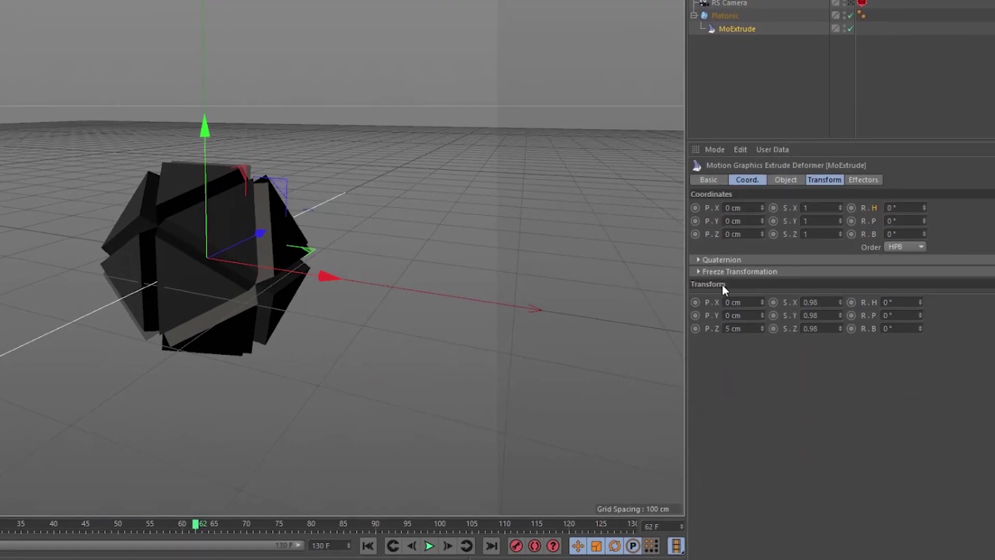
left_click(695, 270)
left_click(696, 271)
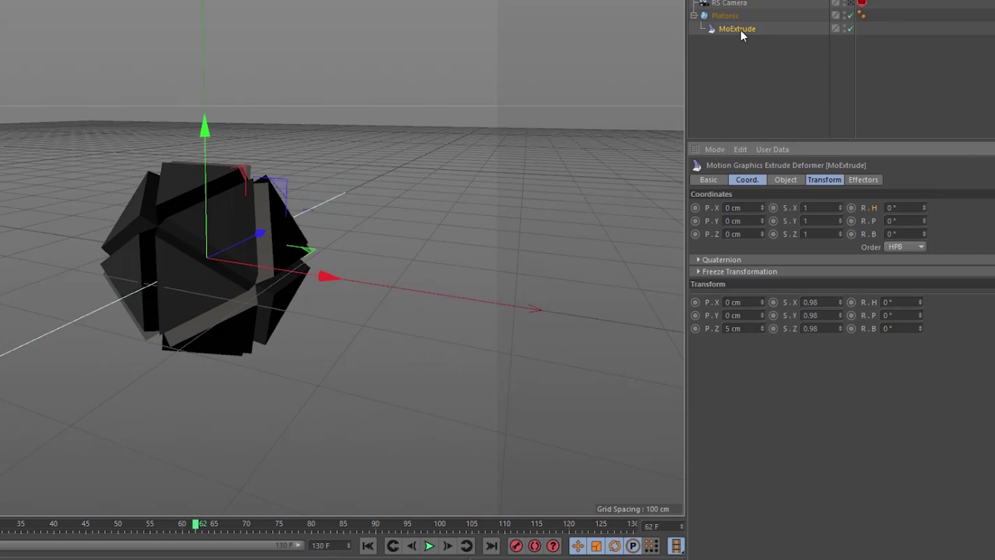
Set MoExtrude's extrusion steps, scale 1 on X, Y and Z, and Z offset 3200 cm
left_click(785, 180)
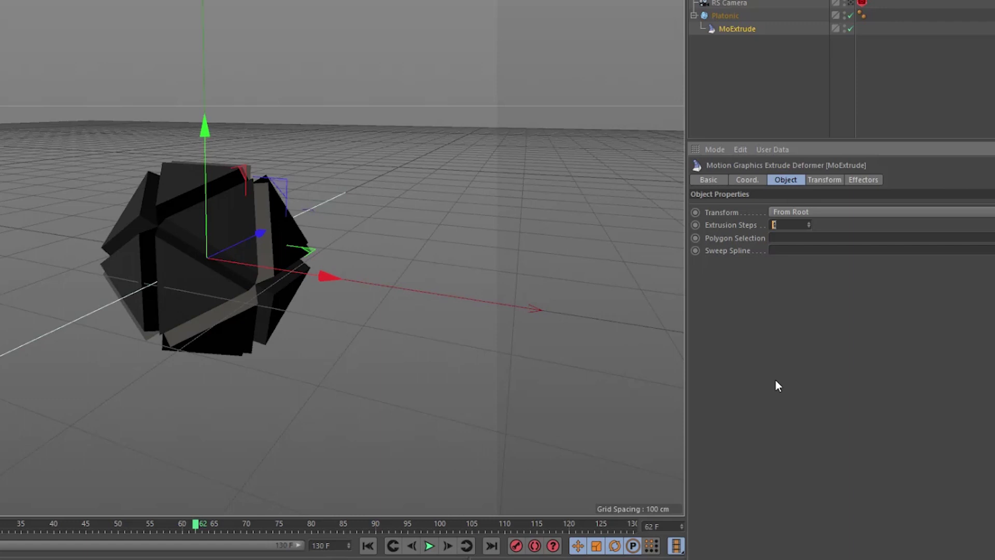
key("Return")
left_click(825, 182)
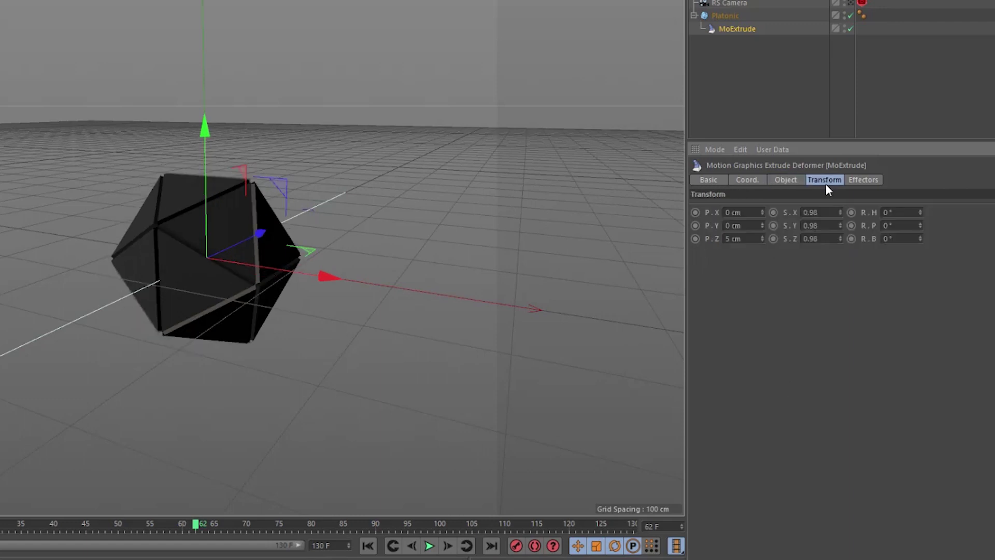
double_click(828, 212)
type("11")
double_click(816, 238)
type("1")
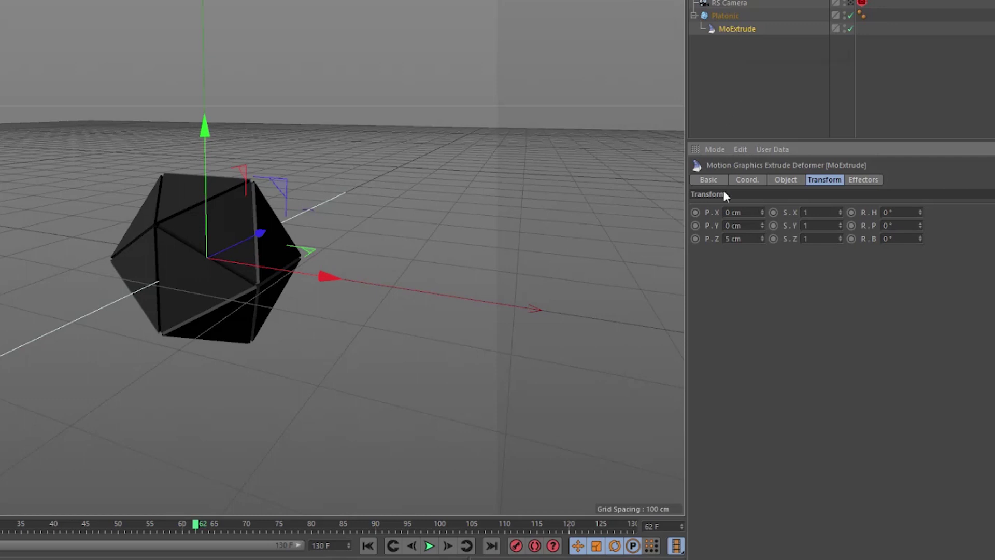
type("3200")
key("Return")
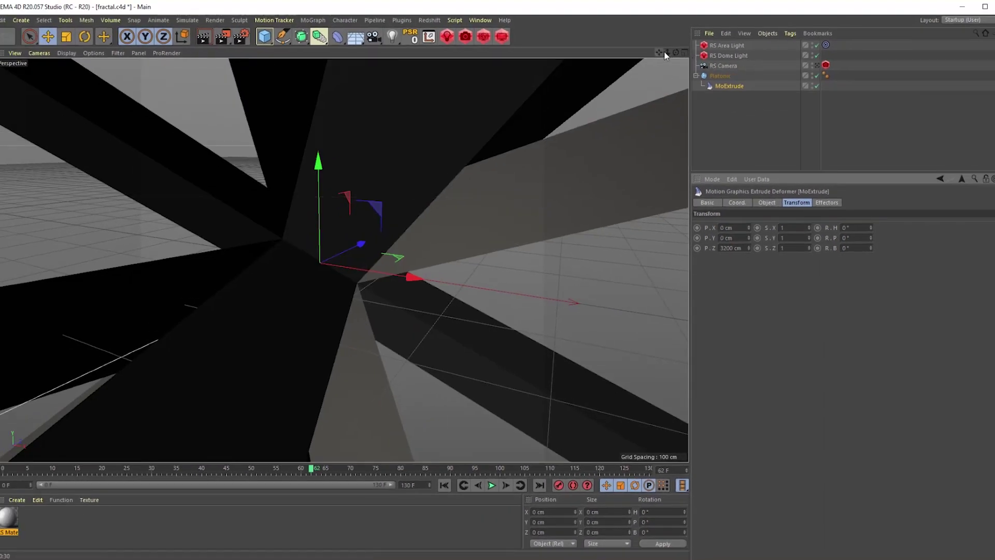
Duplicate the MoExtrude under Platonic and give the copy a 1600 cm Z offset
left_click_drag(667, 53, 431, 242)
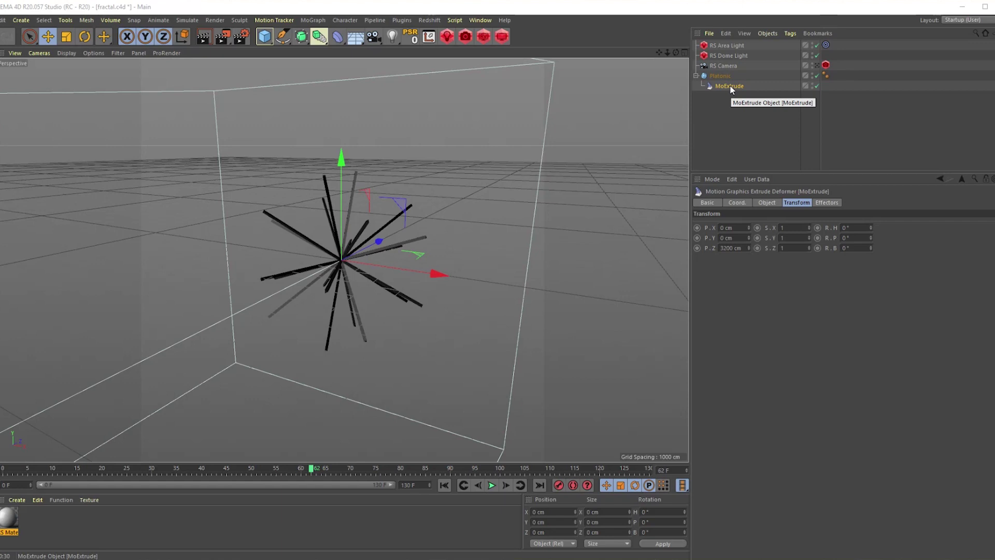
key("ctrl+shift+a")
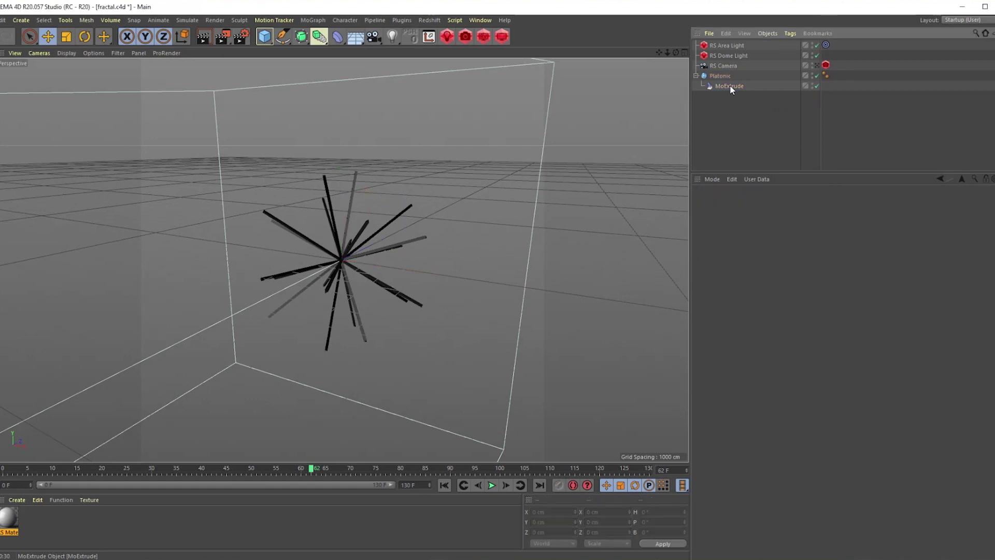
left_click(731, 87)
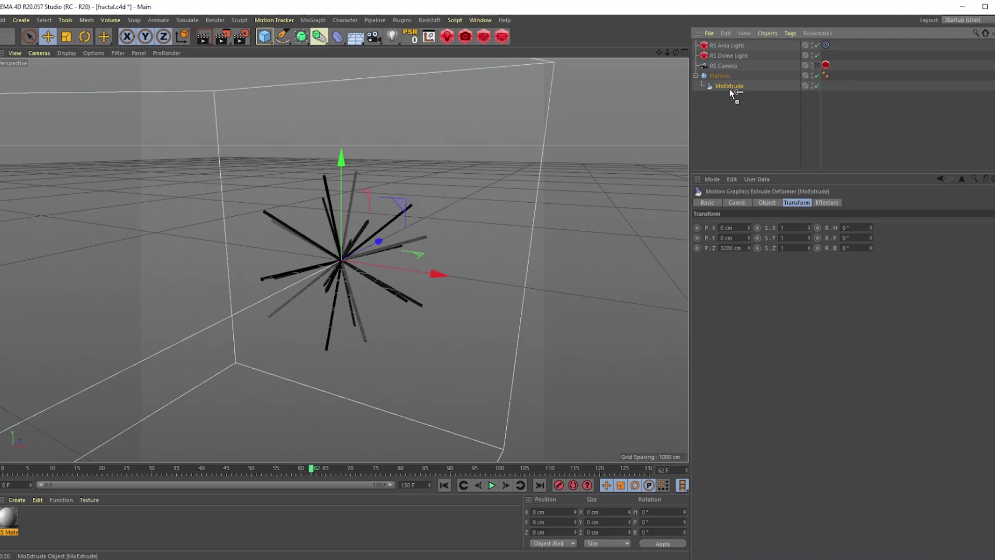
left_click_drag(730, 88, 731, 94, "ctrl")
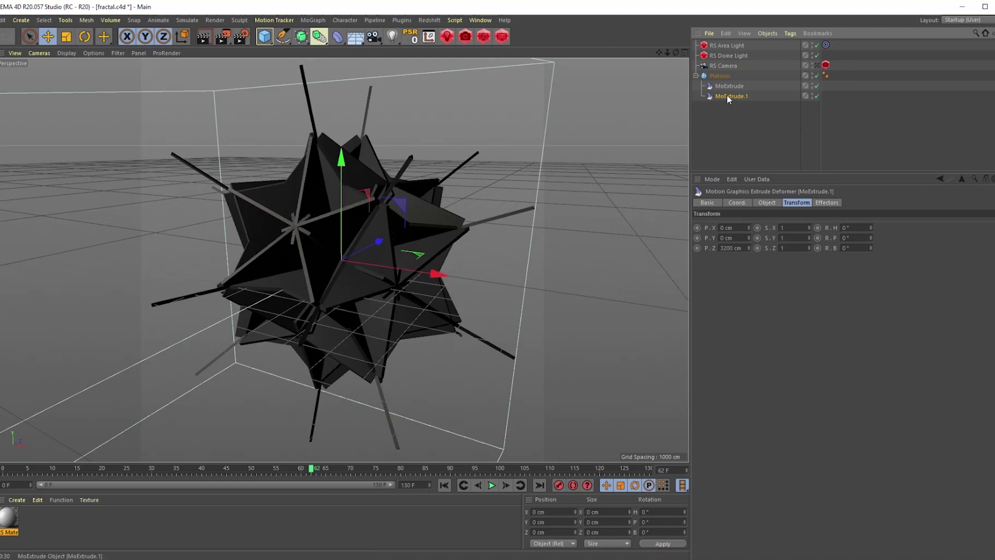
left_click(732, 248)
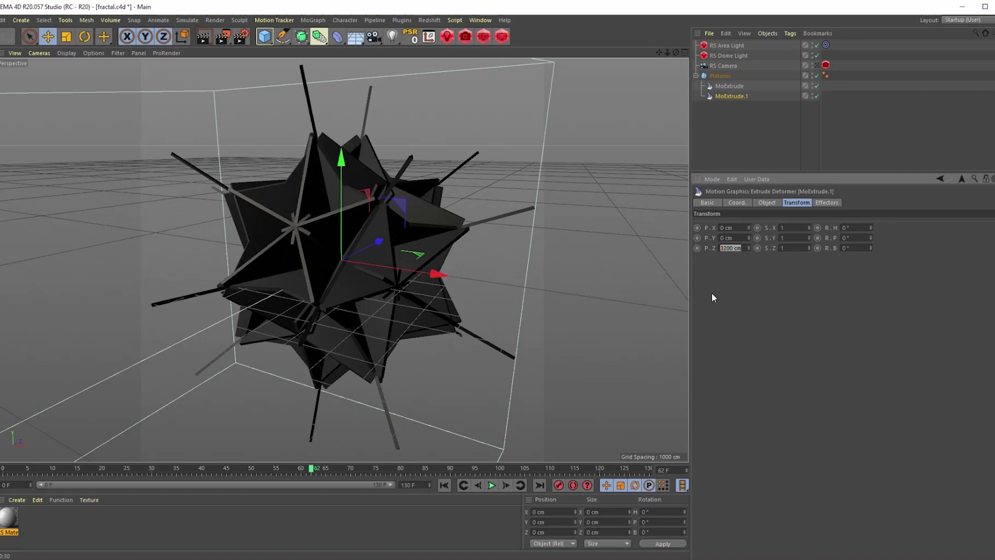
type("1600")
key("Return")
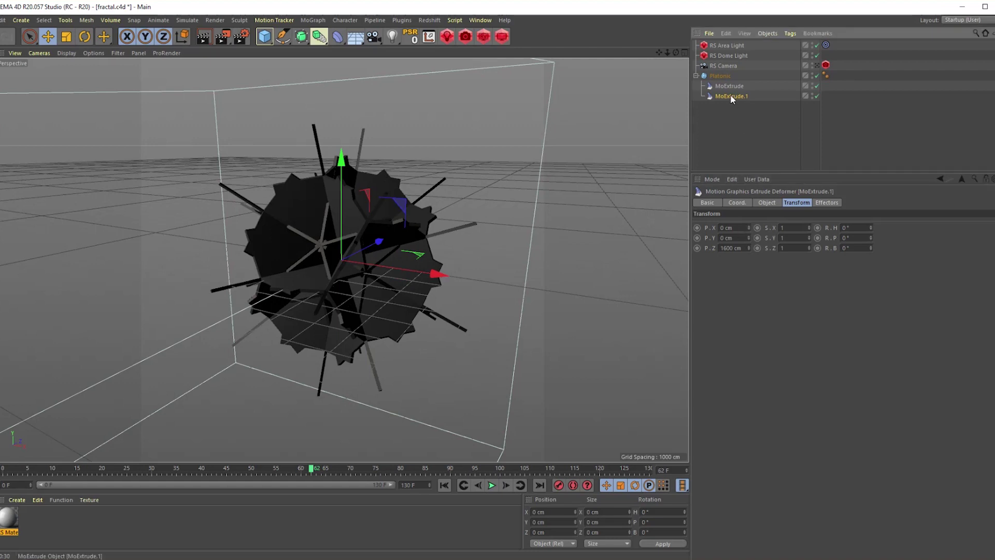
Add two more MoExtrude copies with Z offsets of 800 cm and 400 cm
left_click_drag(733, 100, 733, 101, "ctrl")
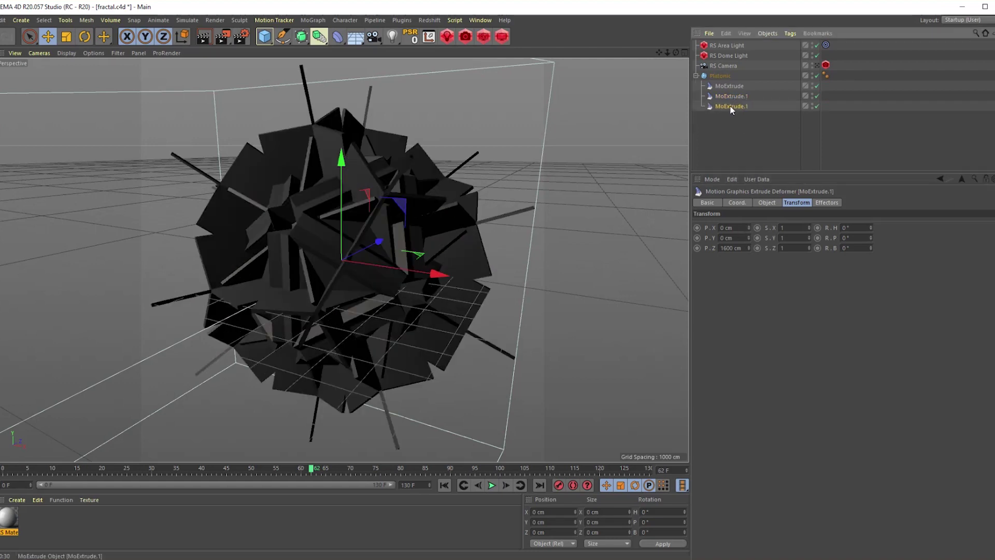
double_click(738, 248)
type("800")
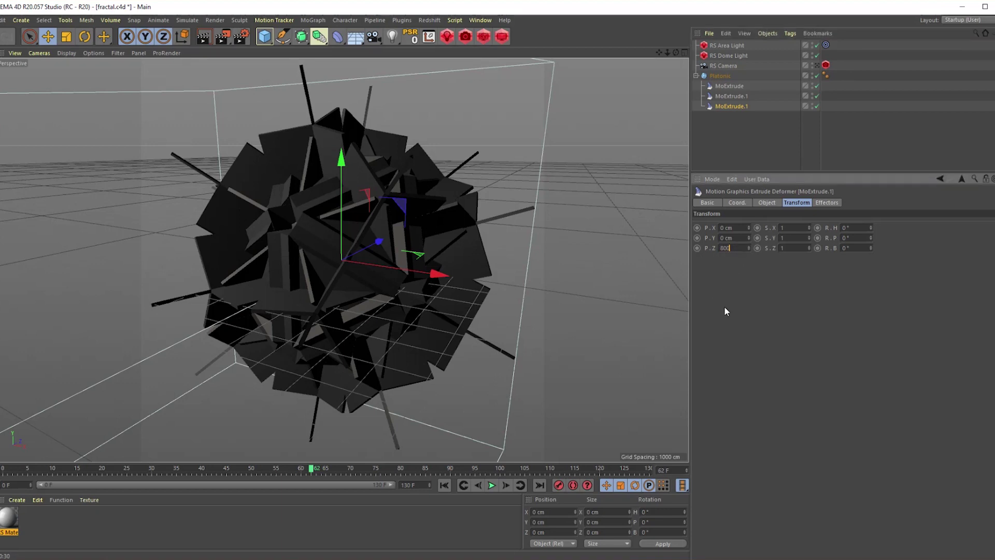
key("Return")
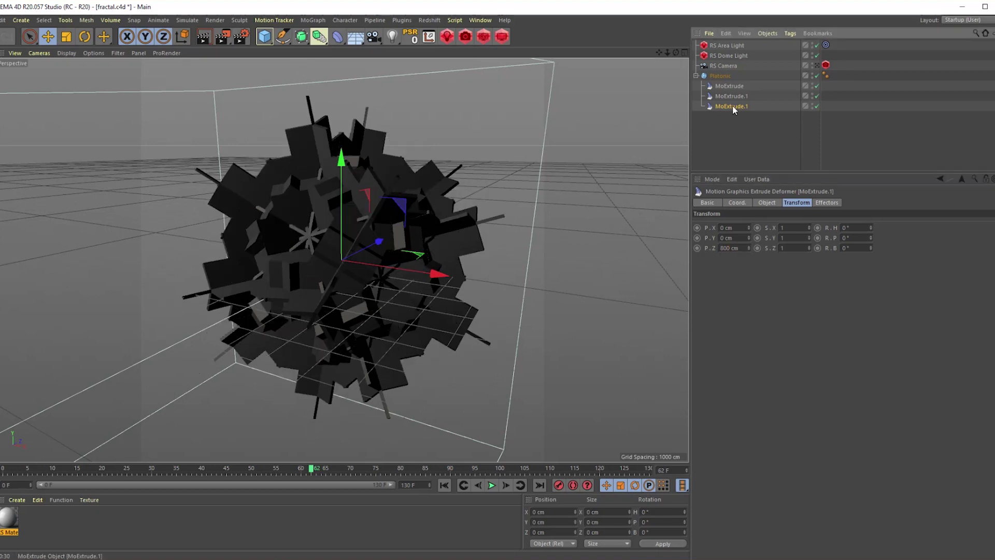
left_click_drag(733, 106, 732, 113, "ctrl")
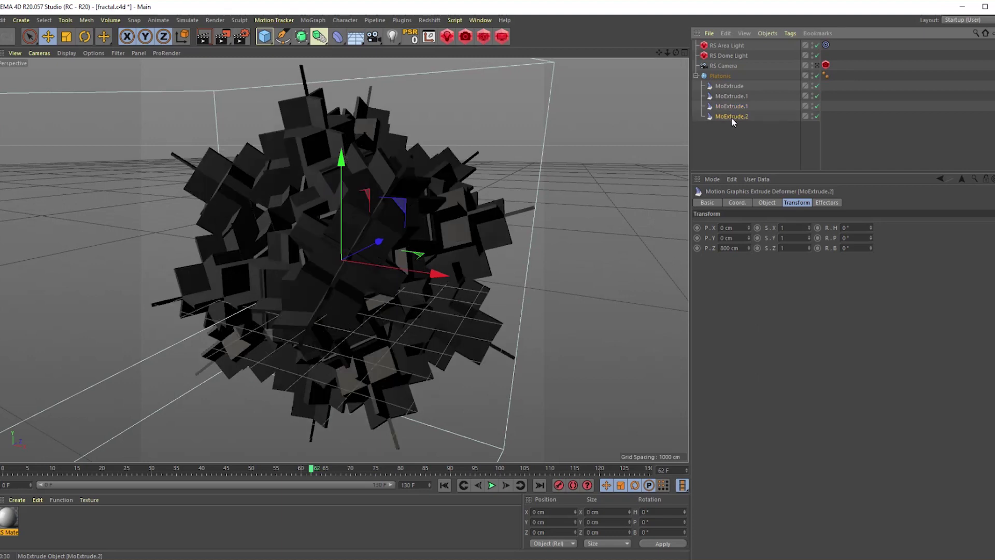
double_click(738, 248)
type("400")
key("Return")
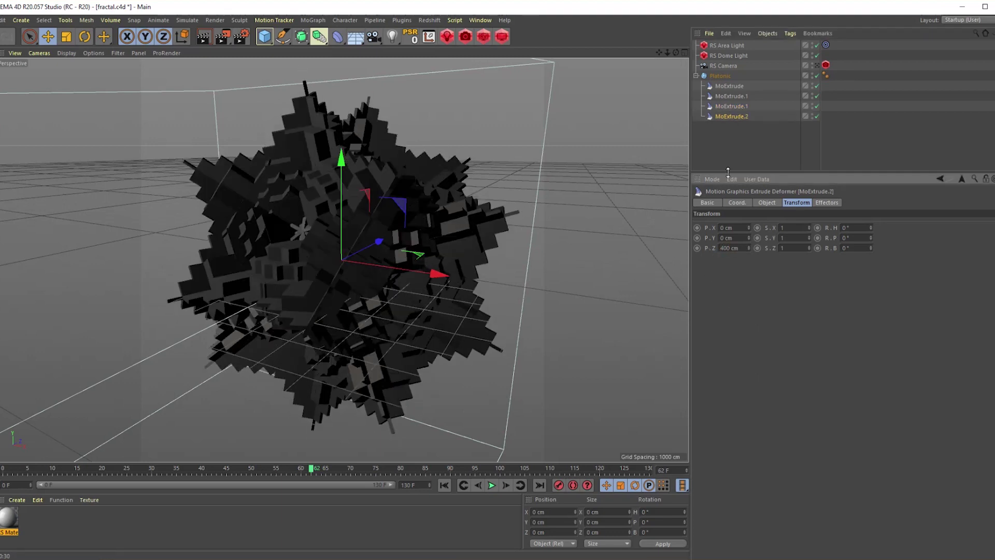
Add three more MoExtrude copies with Z offsets of 200, 100 and 50 cm
left_click(728, 116)
left_click_drag(729, 117, 726, 127, "ctrl")
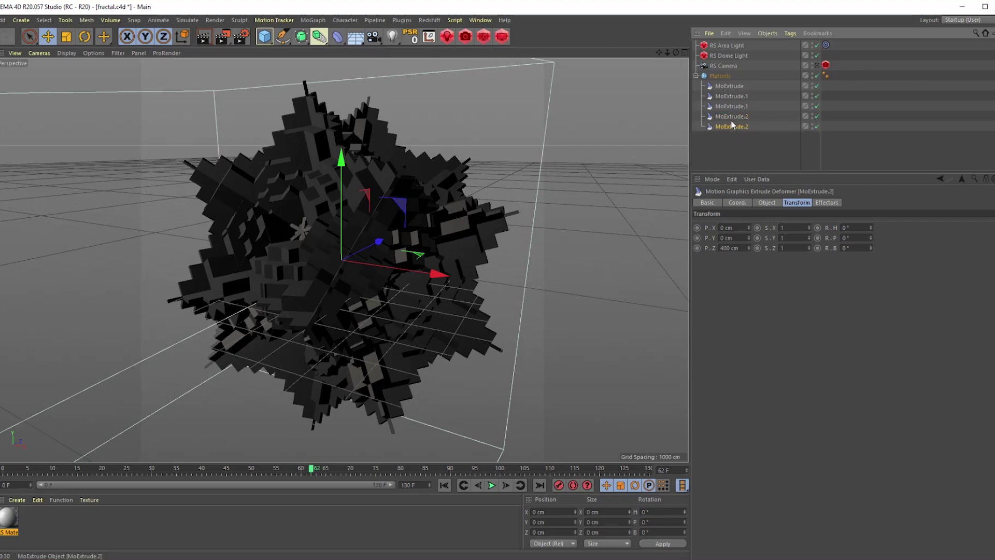
double_click(739, 249)
type("200")
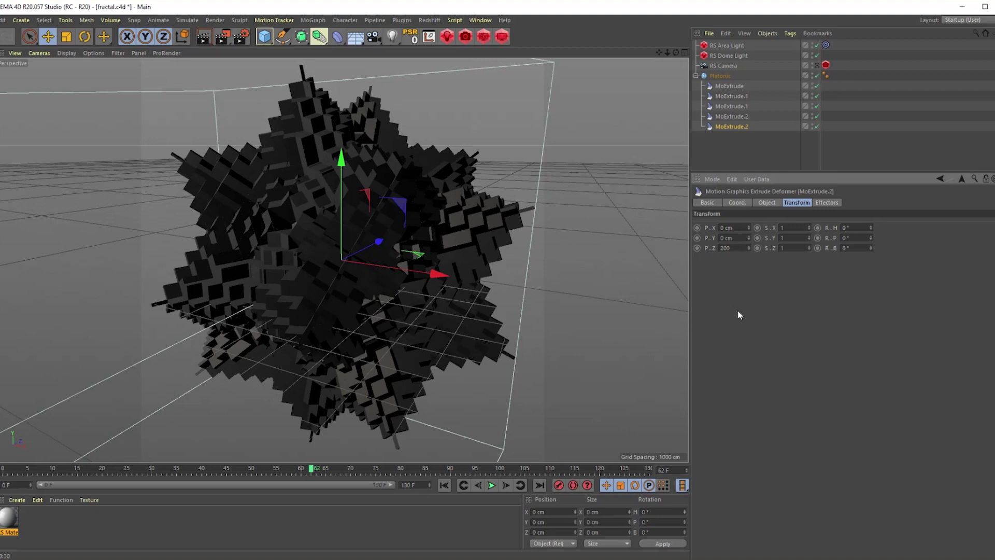
key("Return")
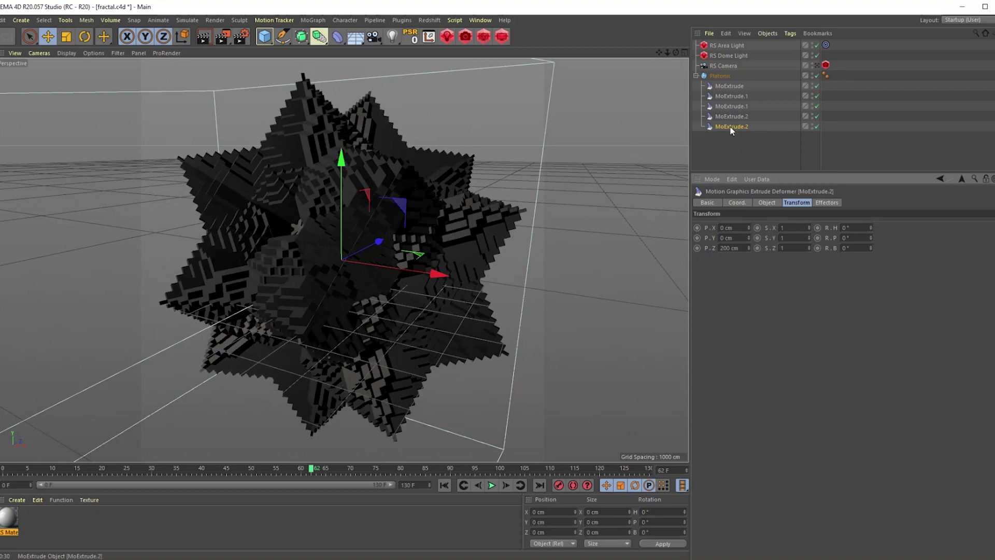
left_click_drag(732, 126, 730, 133)
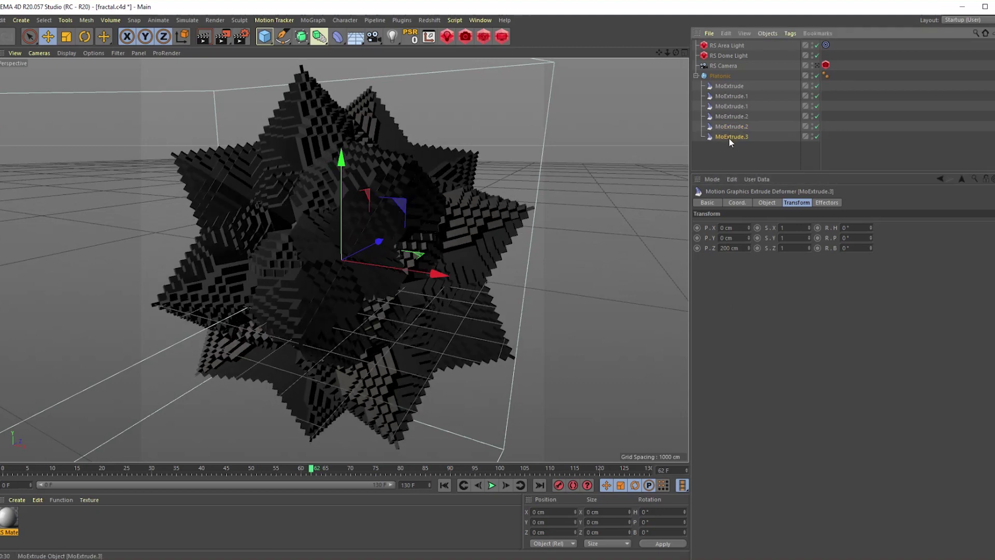
double_click(740, 249)
type("100")
key("Return")
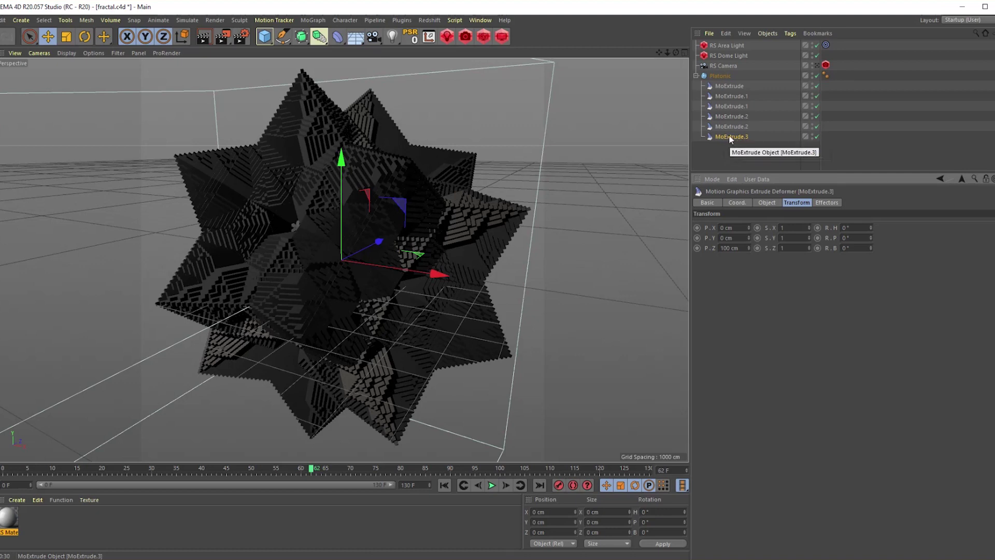
left_click_drag(730, 136, 730, 145, "ctrl")
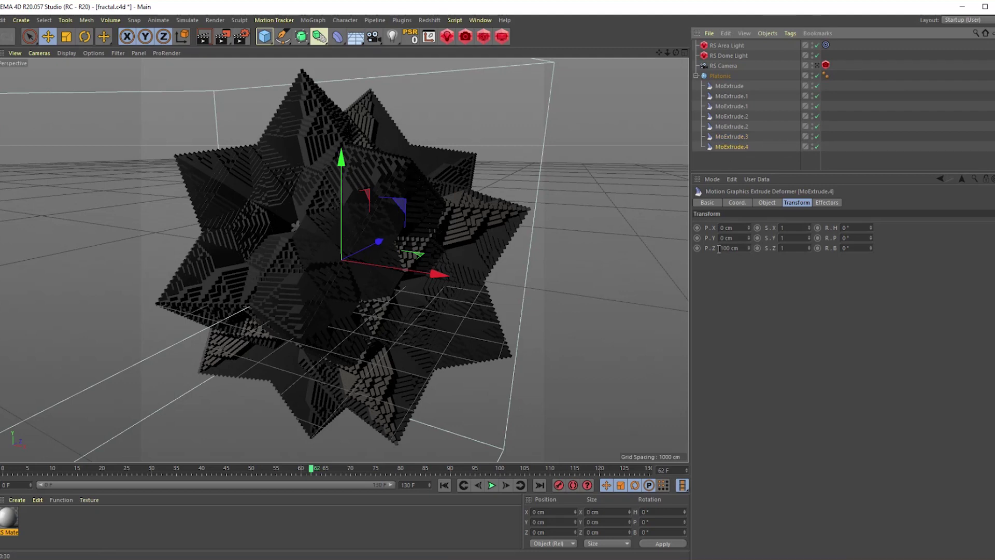
left_click(739, 248)
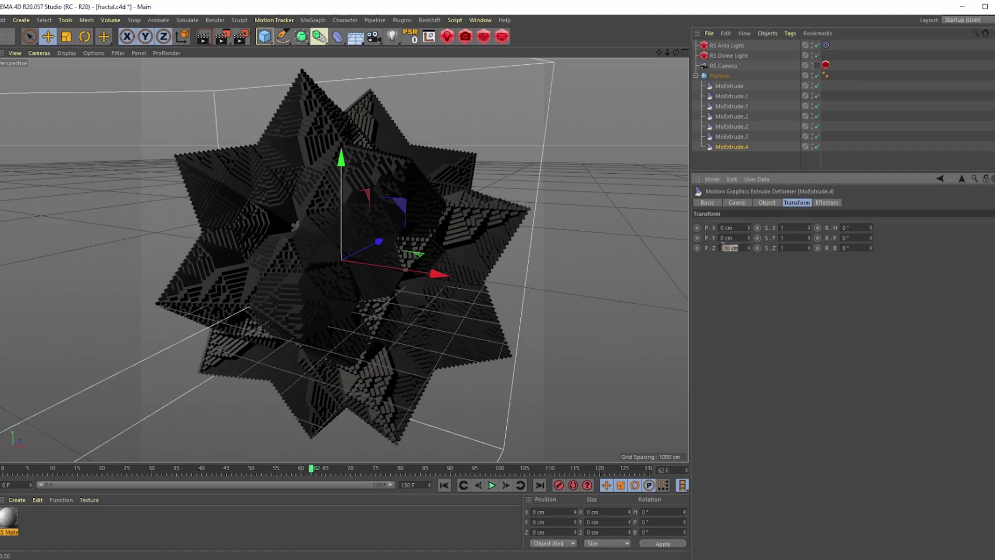
type("50")
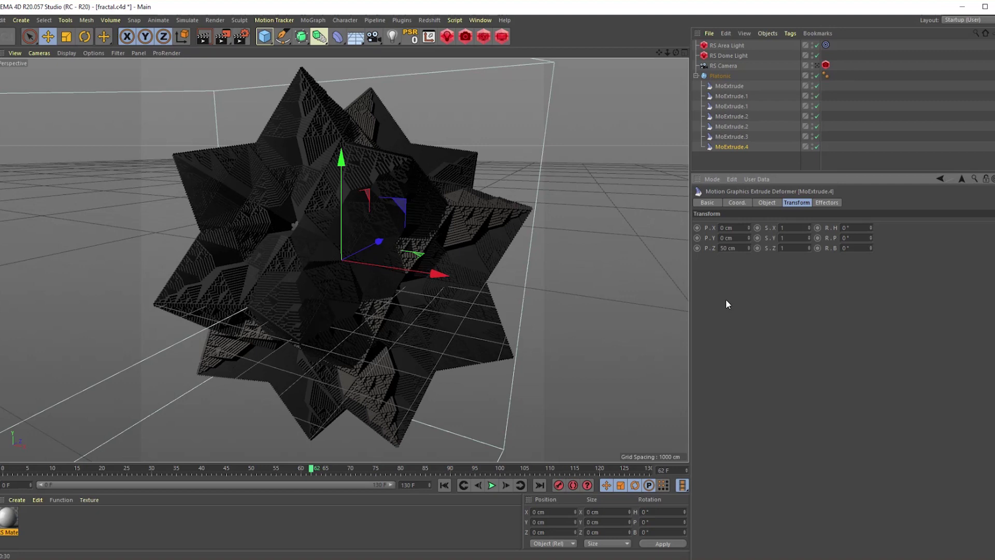
View through the RS Camera, apply RS Material to the Platonic, and render the viewport
left_click(818, 65)
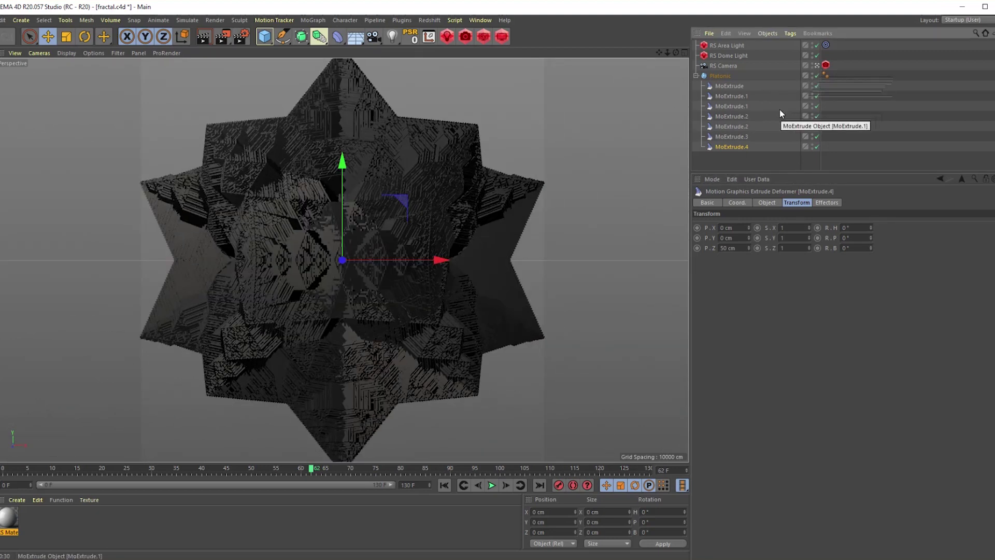
left_click_drag(668, 54, 656, 61)
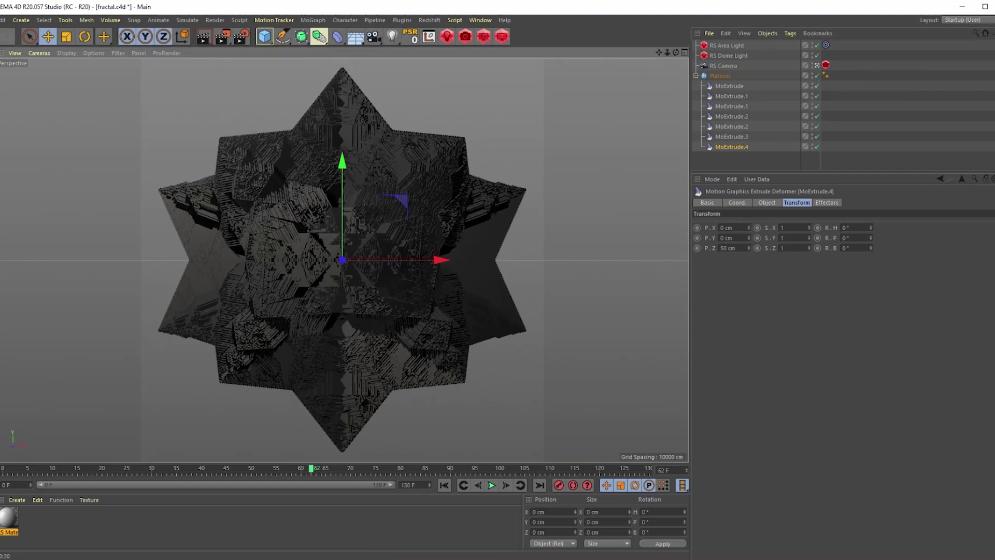
left_click_drag(643, 188, 721, 74)
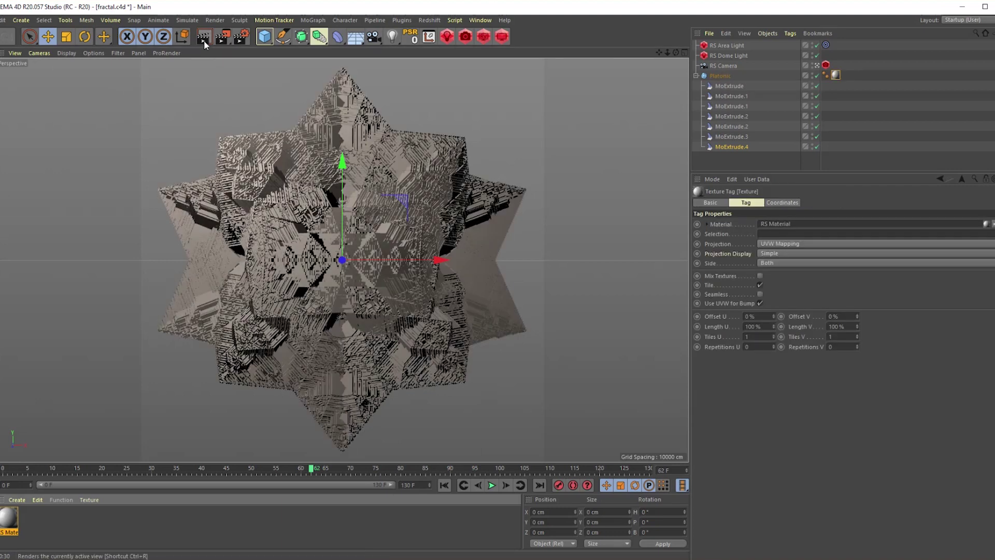
left_click(204, 39)
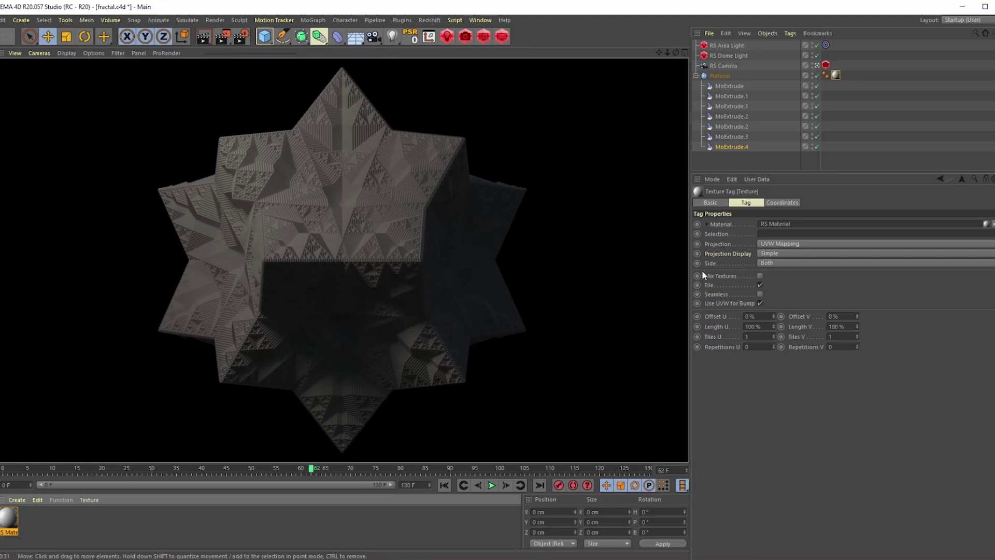
Disable the four finer MoExtrudes and change the Platonic type to Hexa
left_click(817, 147)
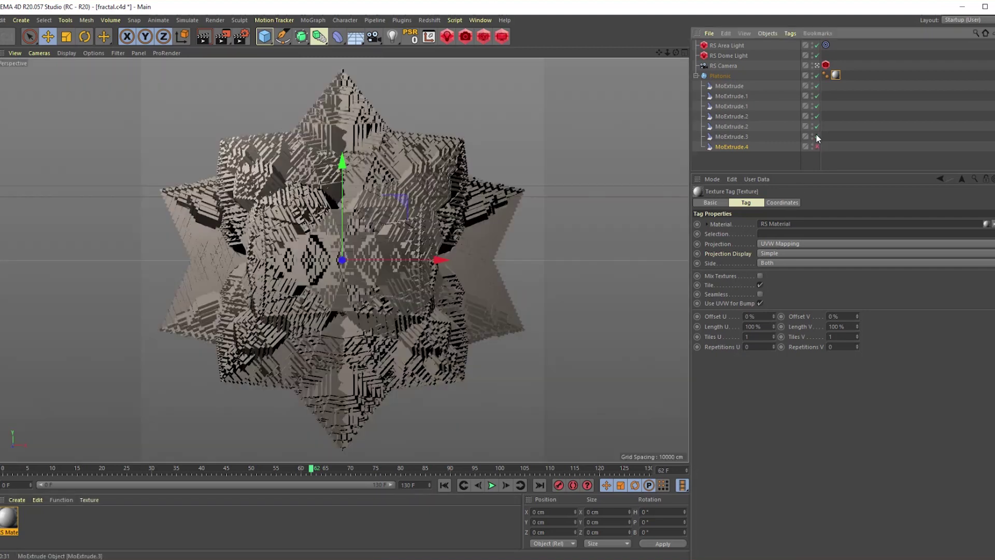
left_click(817, 136)
left_click(817, 127)
left_click(817, 116)
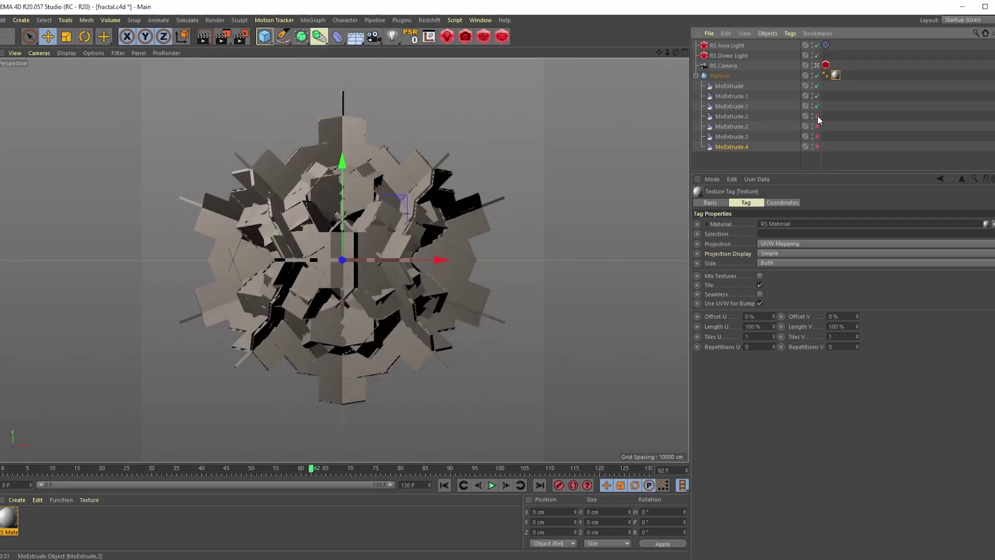
left_click(720, 76)
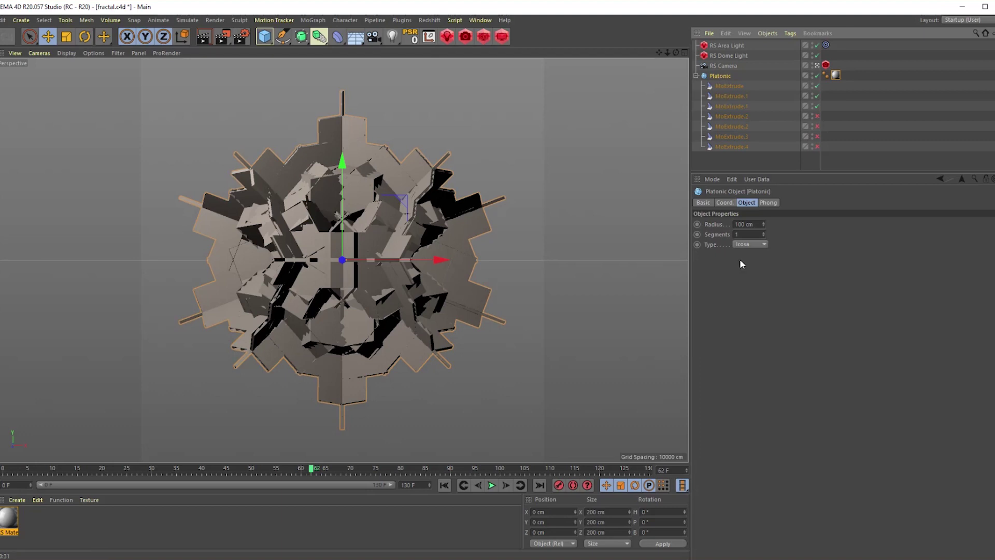
left_click(750, 244)
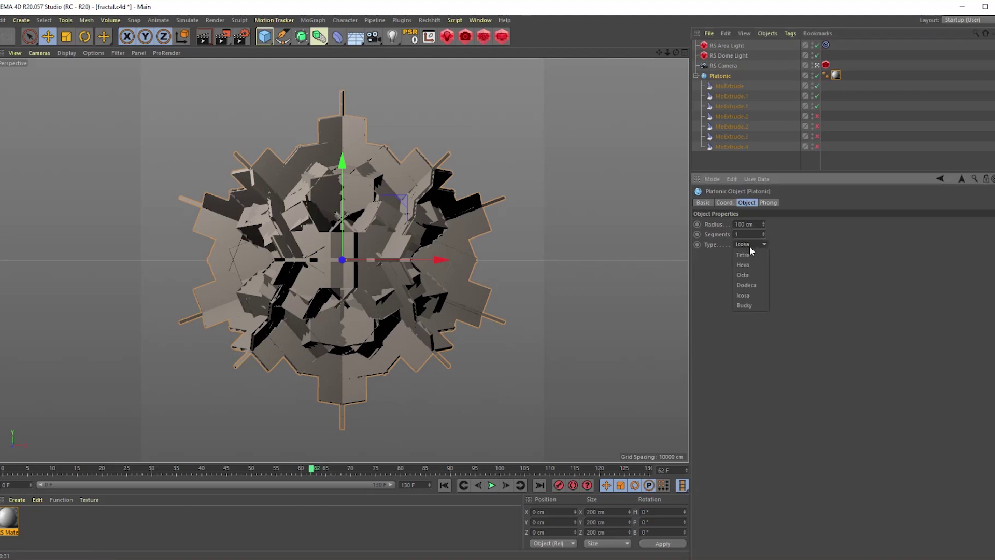
left_click(751, 265)
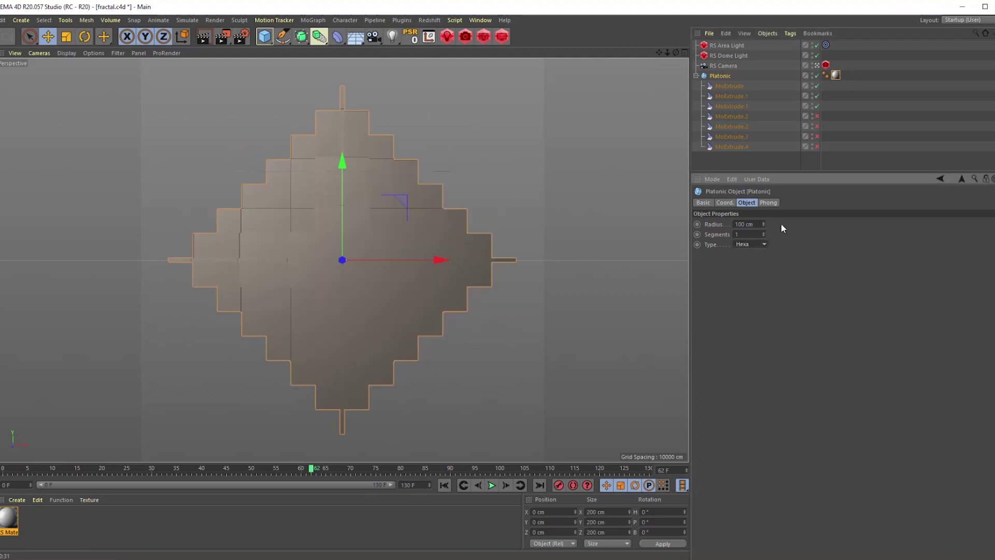
Re-enable the MoExtrude.2 and MoExtrude.4 deformers and render the hexa fractal
left_click(817, 116)
left_click(817, 126)
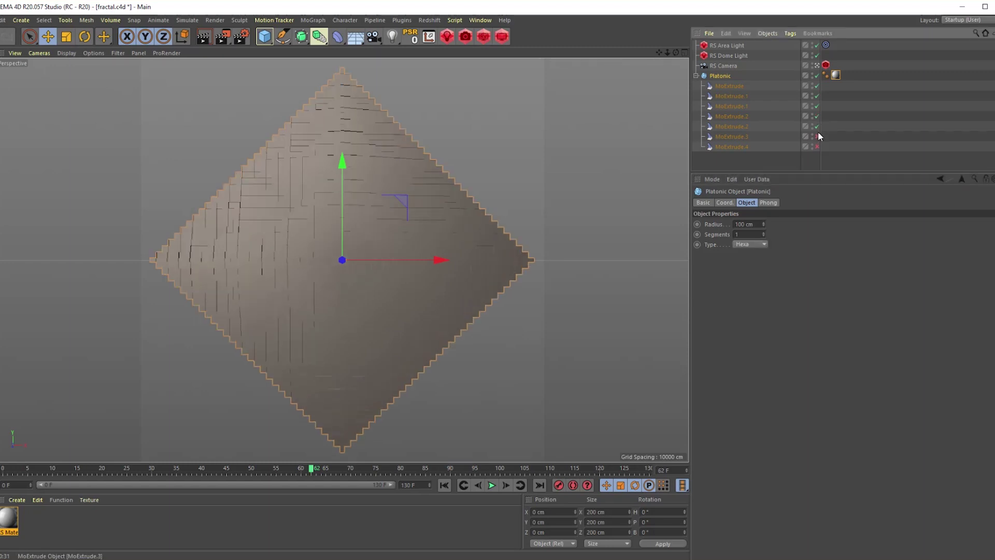
left_click(817, 146)
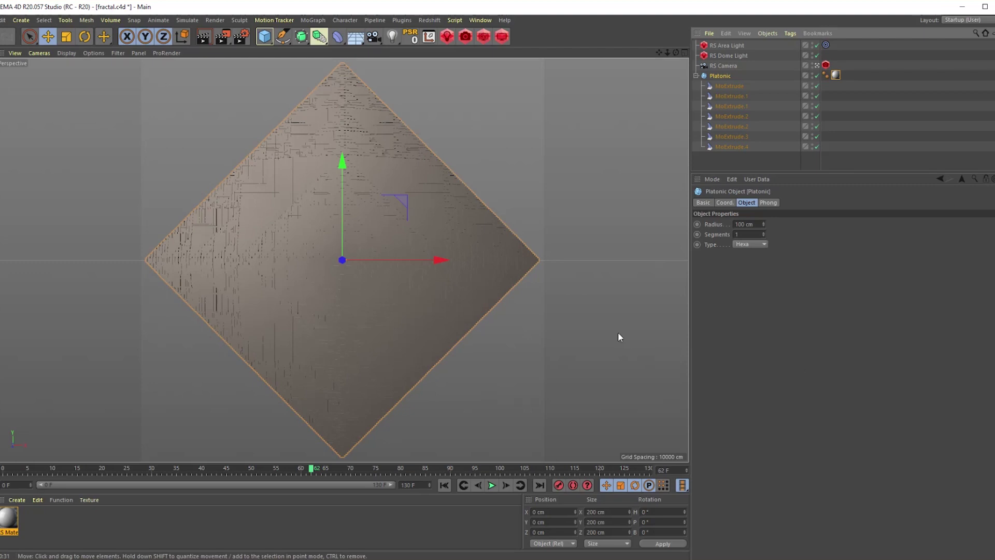
left_click(203, 37)
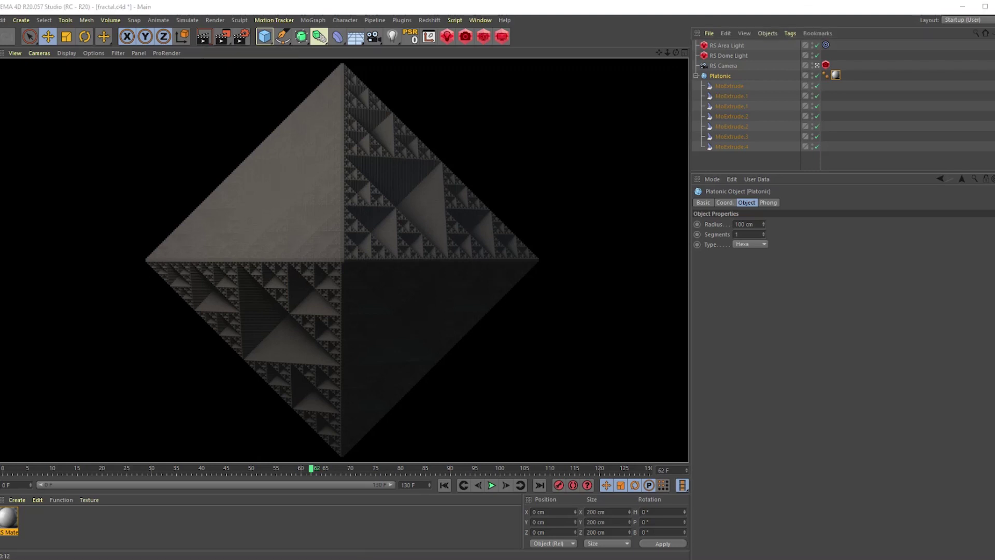
Reopen the Picture Viewer and browse its history down to fractal3_0062.jpg
key("alt+b")
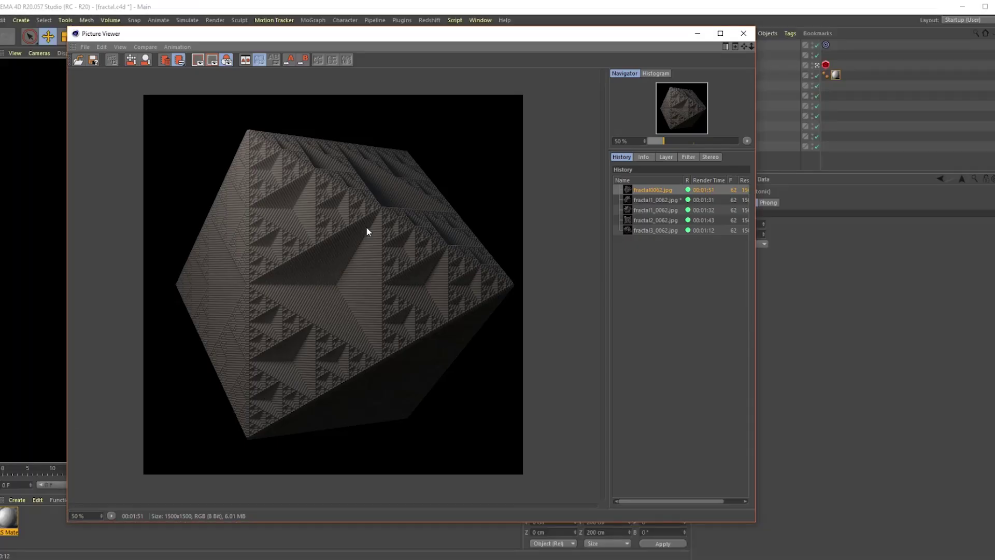
left_click(646, 200)
left_click(648, 208)
left_click(648, 219)
left_click(648, 231)
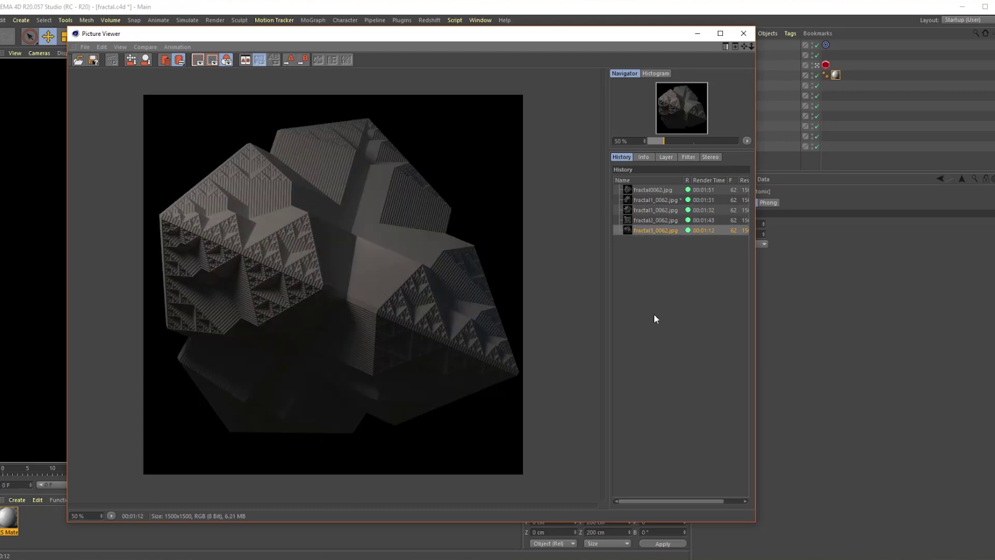